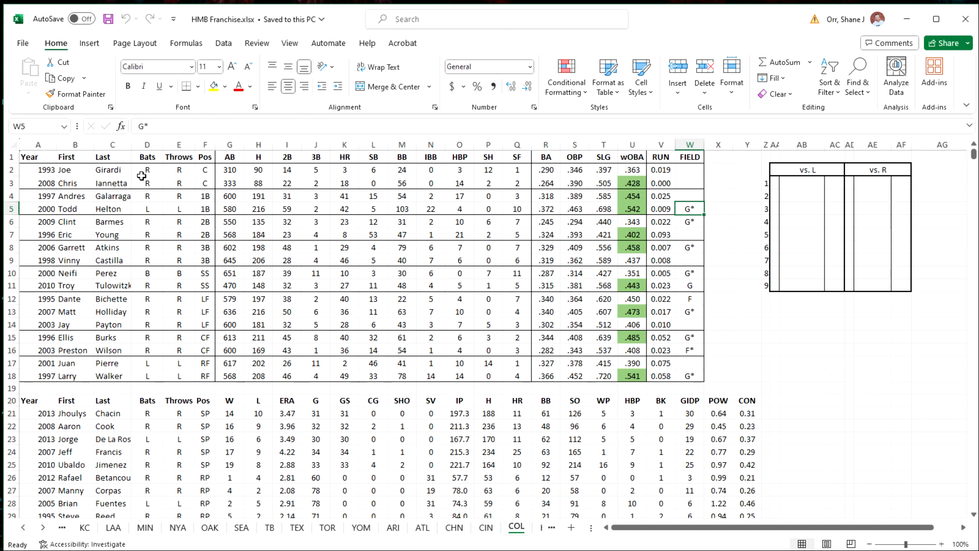
drag(63, 172, 179, 380)
scroll(160, 428, down, 1)
scroll(160, 429, up, 1)
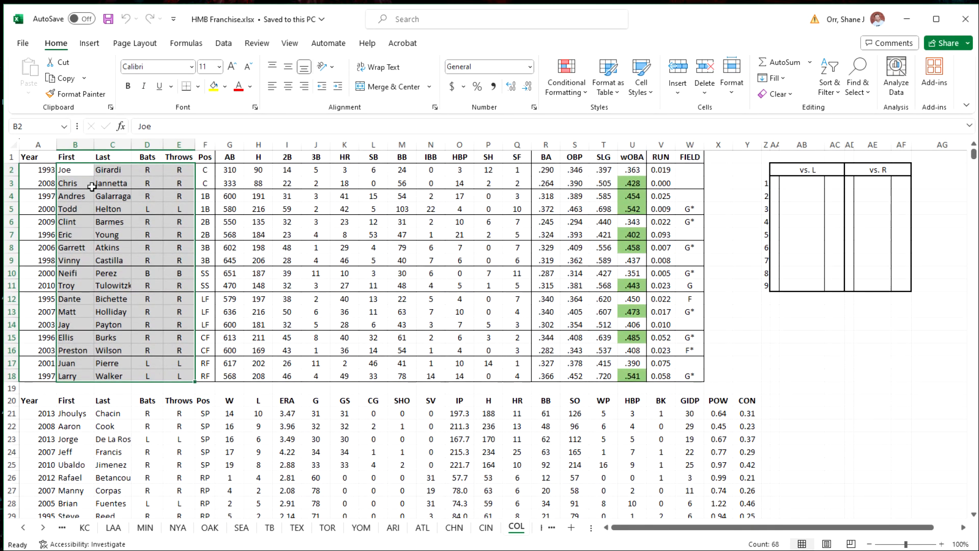
click(348, 243)
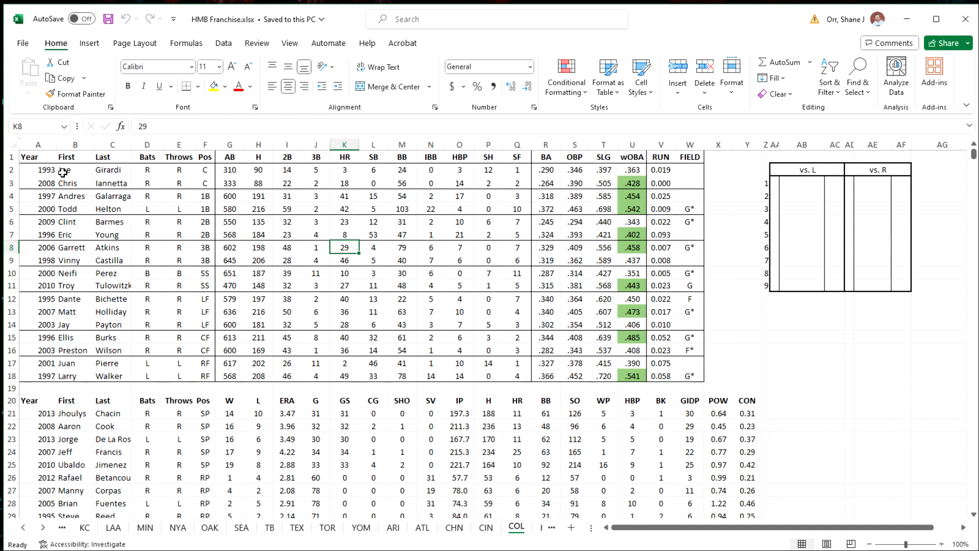
Copy the first name, last name, bats and throws cells of all COL hitters and pitchers, B2:E18 and B21:E31
drag(62, 172, 179, 377)
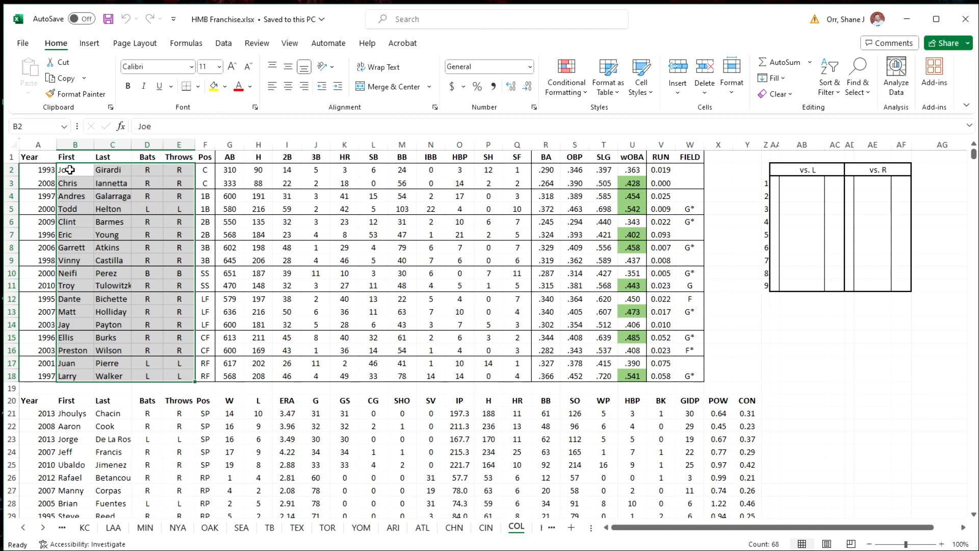
drag(70, 170, 176, 377)
scroll(77, 414, down, 1)
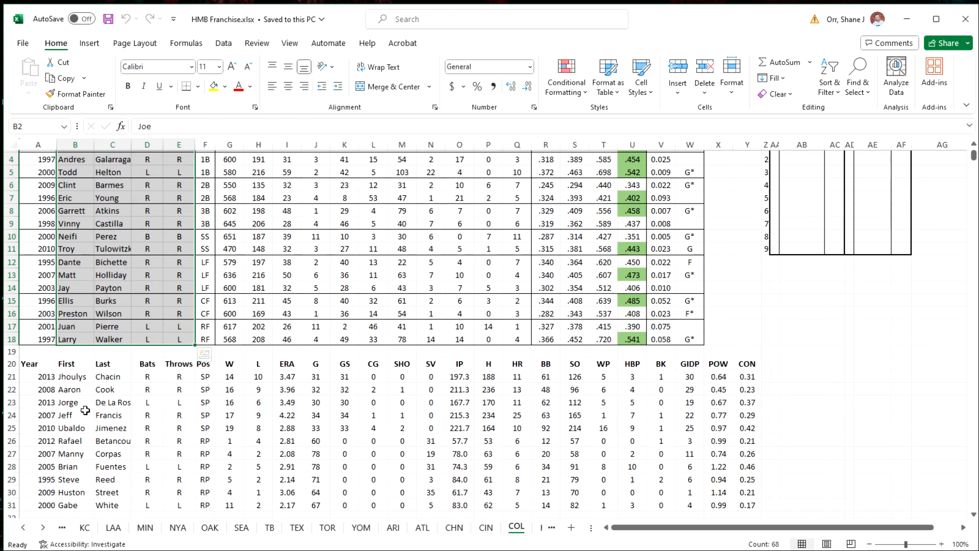
drag(78, 381, 179, 496)
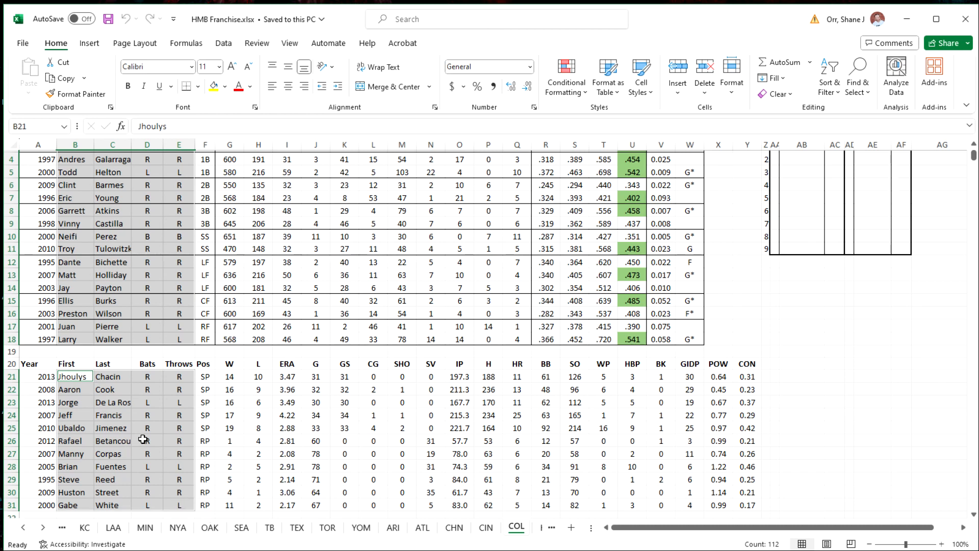
scroll(151, 432, up, 1)
scroll(159, 414, down, 2)
right_click(127, 383)
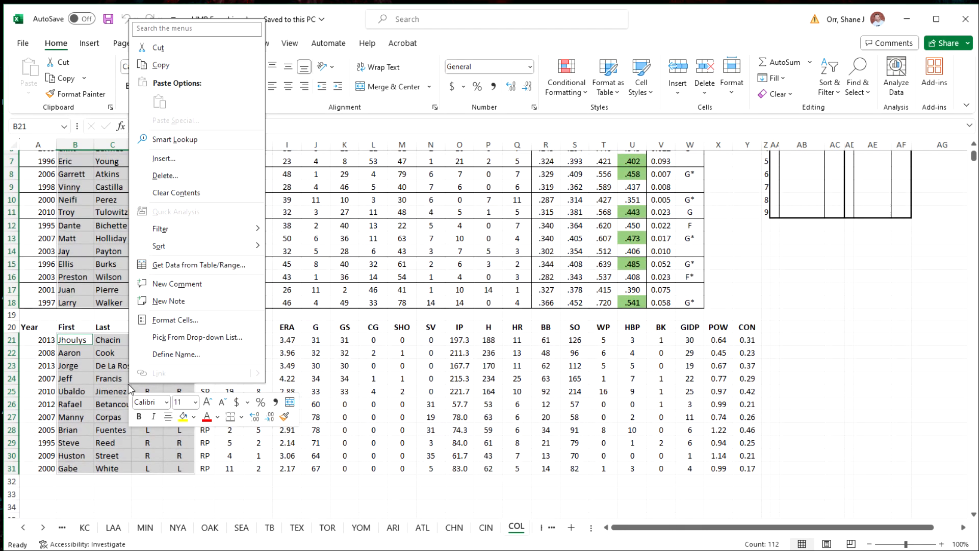
click(184, 71)
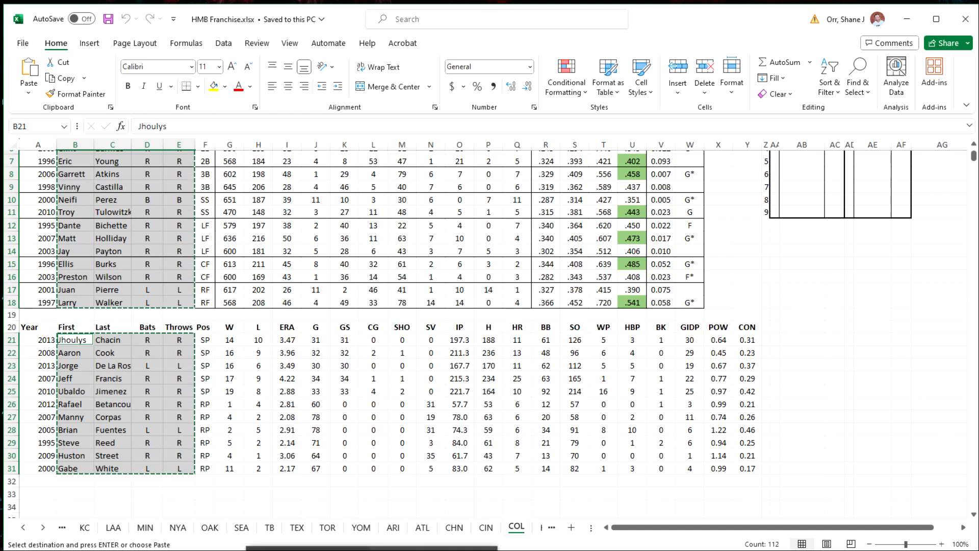
Switch to the TOR.csv workbook and paste the copied roster as values only, starting at cell A1
click(334, 548)
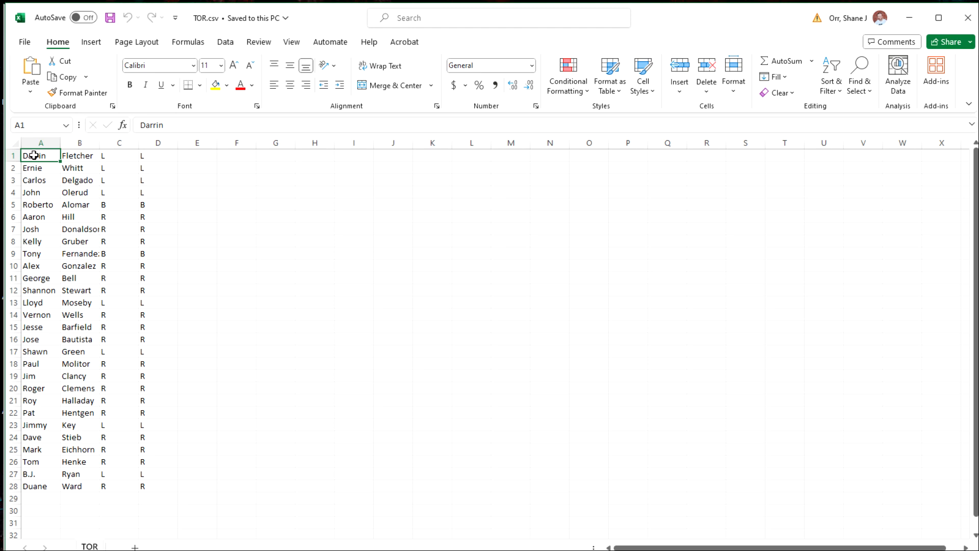
right_click(34, 155)
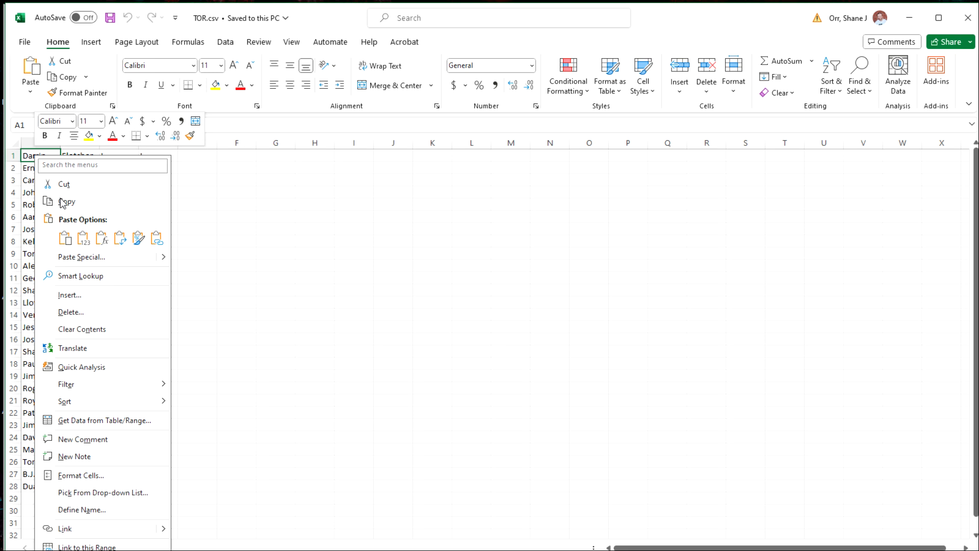
click(83, 239)
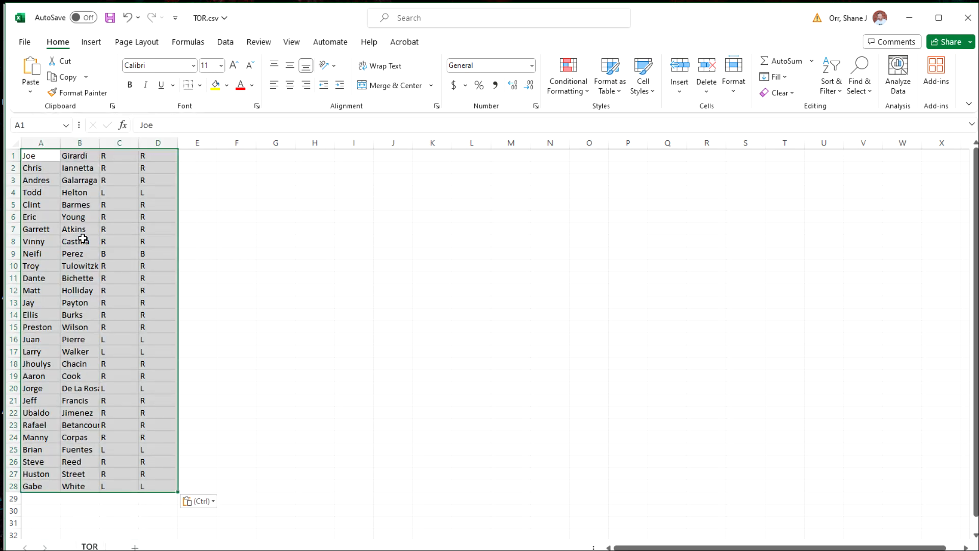
right_click(133, 212)
click(189, 302)
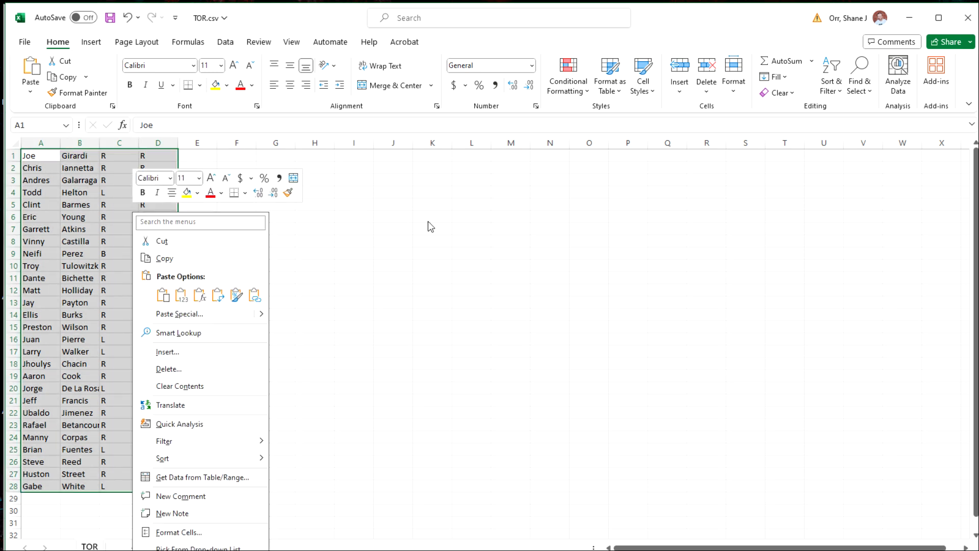
key(Escape)
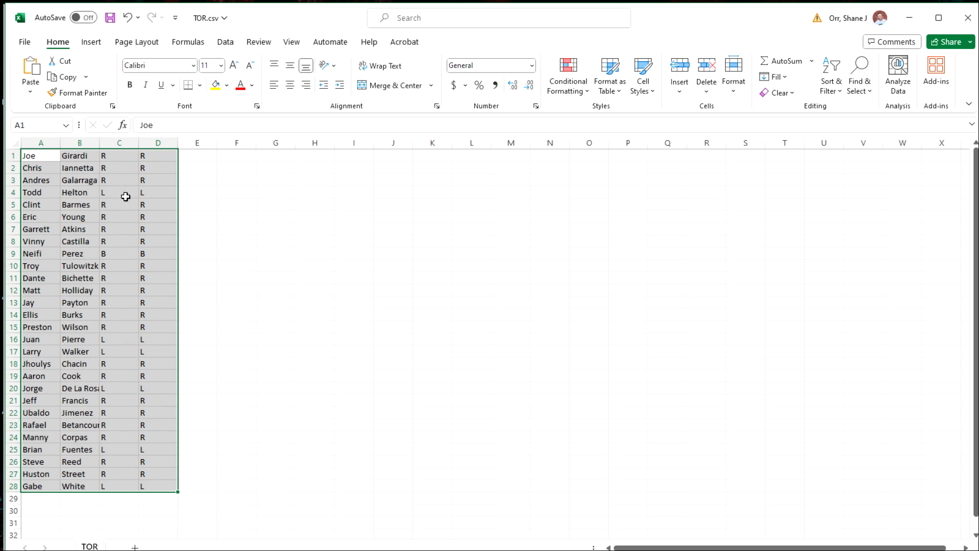
click(260, 299)
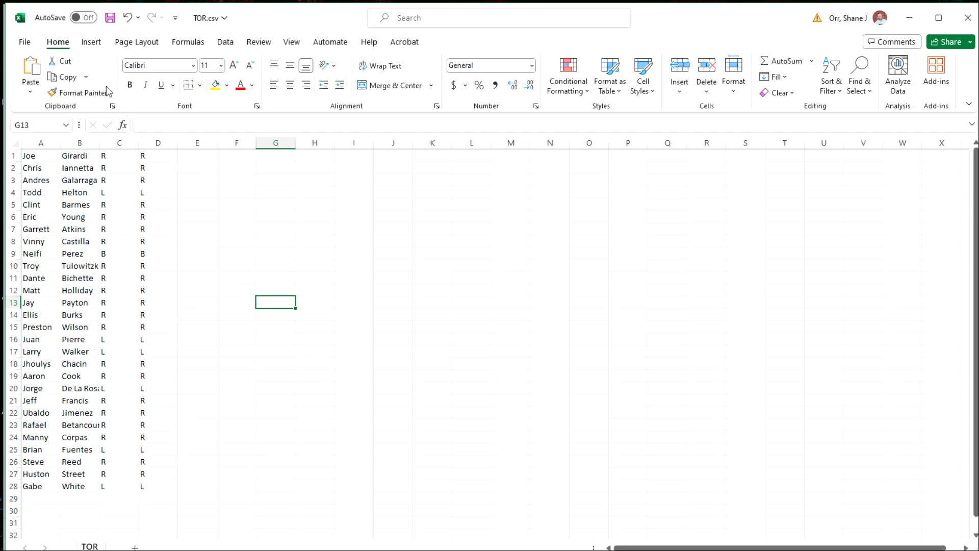
Save the roster to the Desktop as a CSV UTF-8 file named NYY, and close that workbook
click(26, 42)
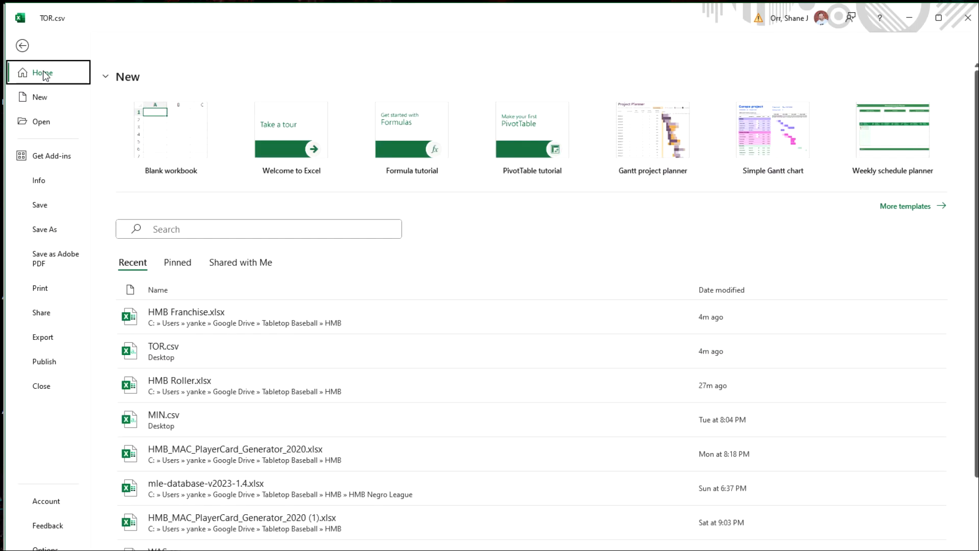
click(47, 232)
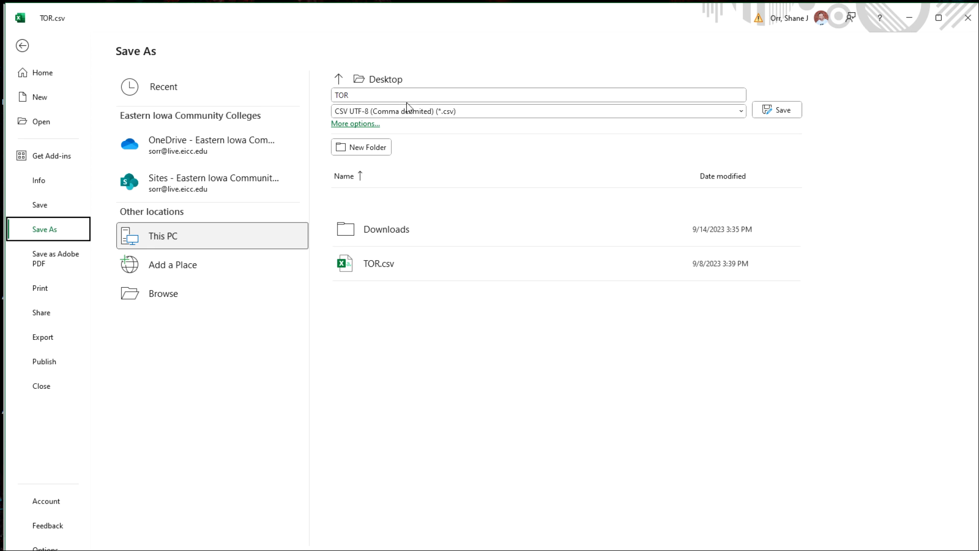
click(371, 95)
text(NYY)
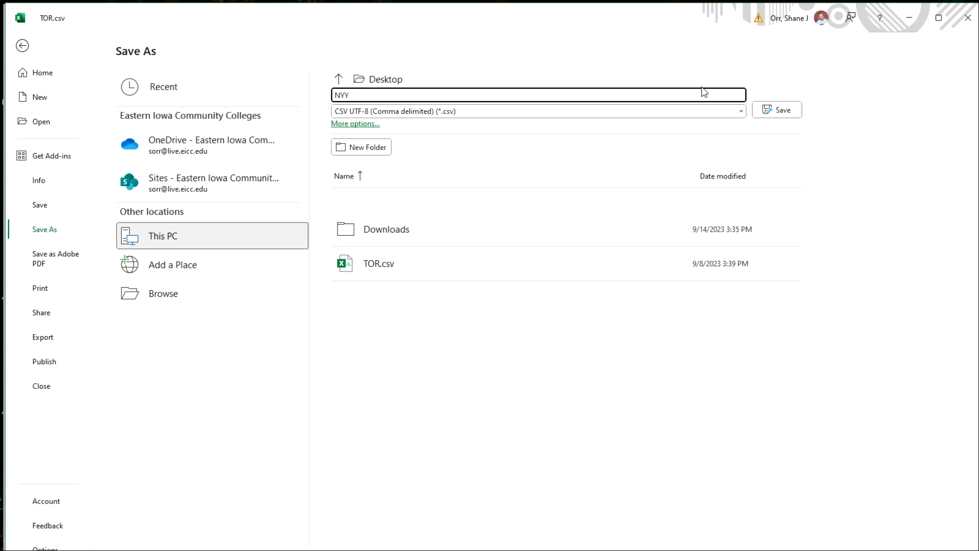
click(779, 110)
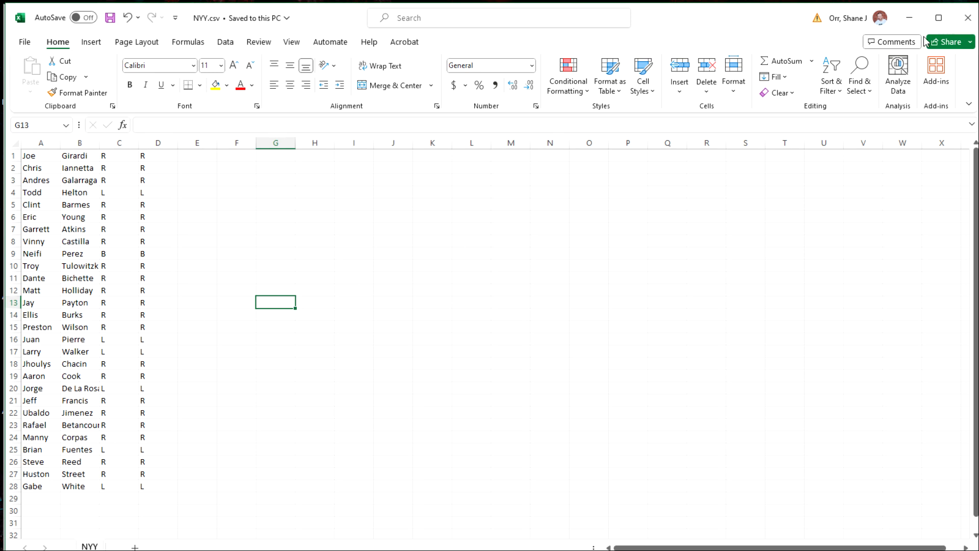
click(966, 27)
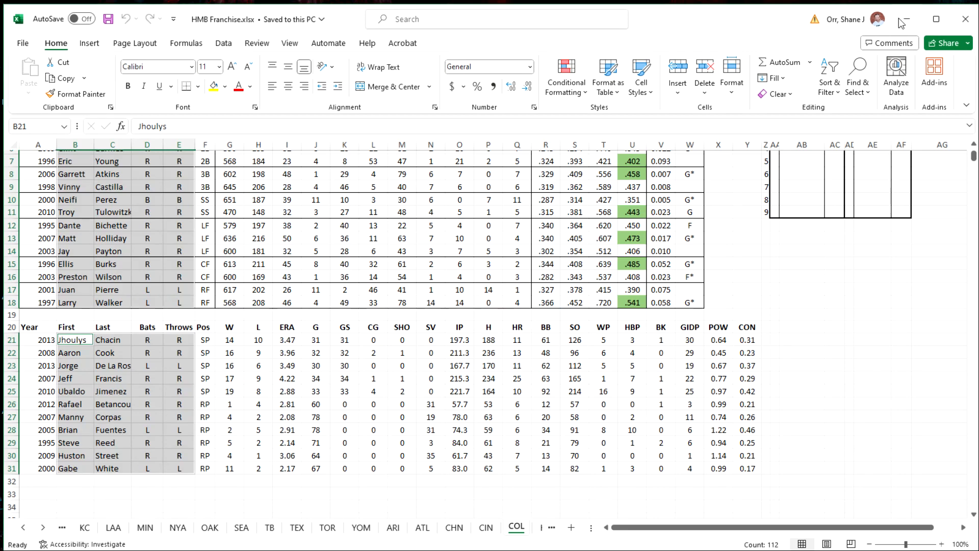
Minimize the HMB Franchise workbook and open NYY.csv from the desktop in Notepad
click(906, 21)
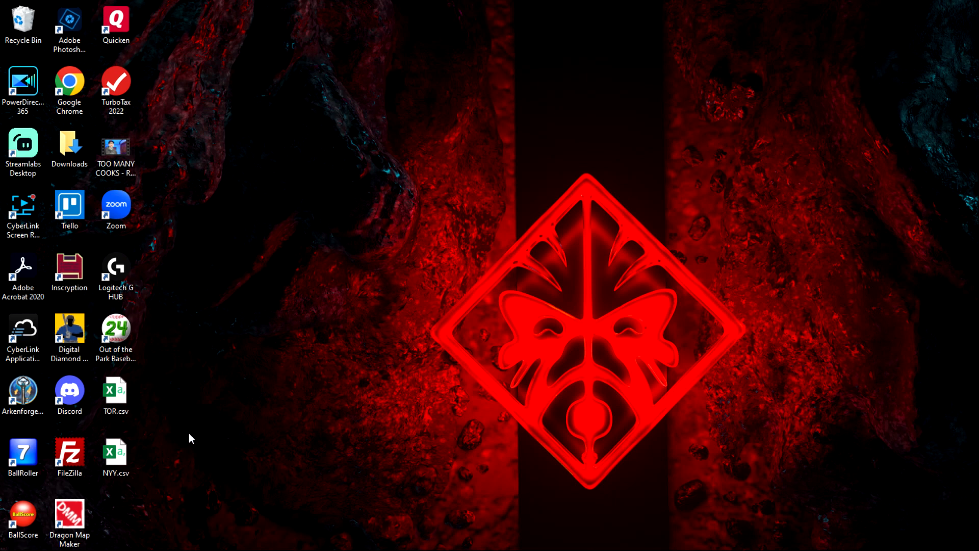
right_click(113, 458)
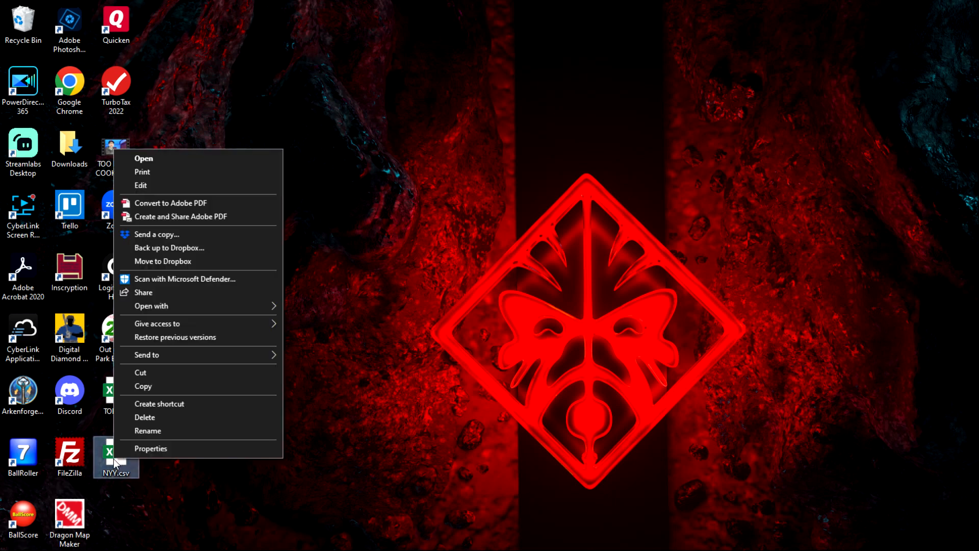
mouse_move(200, 311)
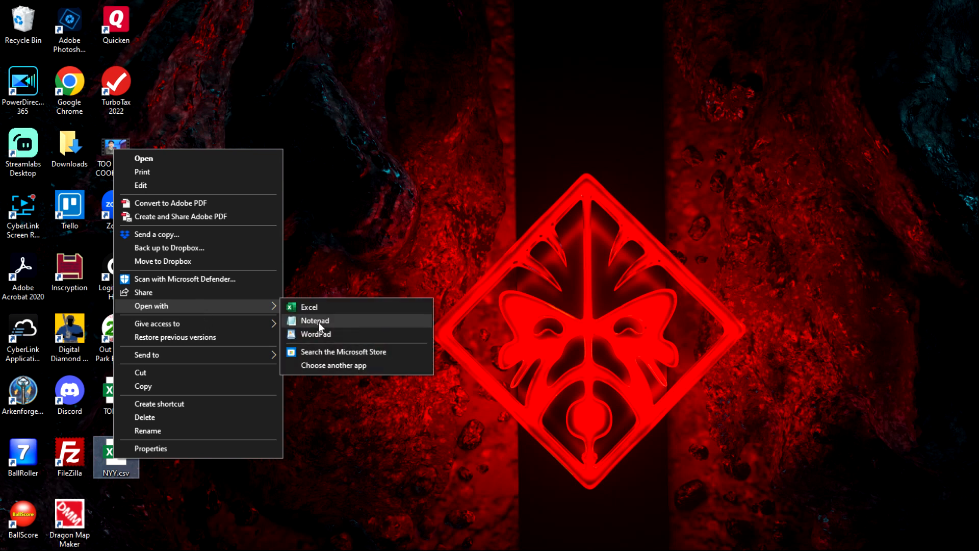
click(318, 322)
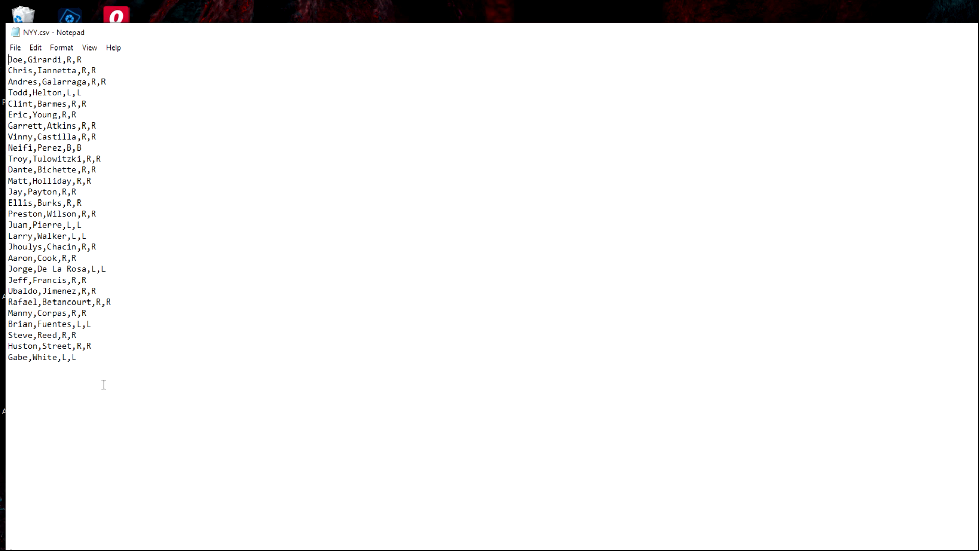
Save a copy of the roster on the Desktop as a text document named NYY, and close Notepad
click(14, 49)
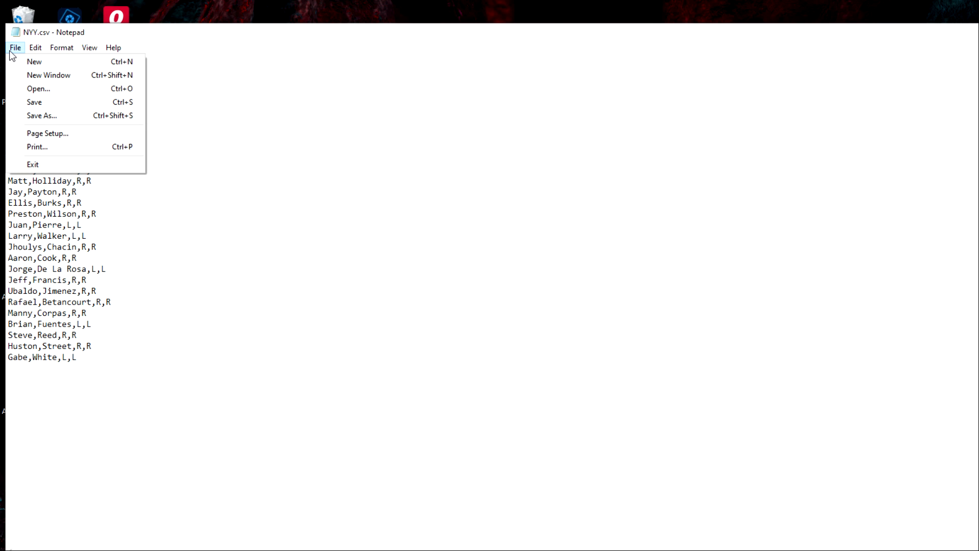
click(51, 116)
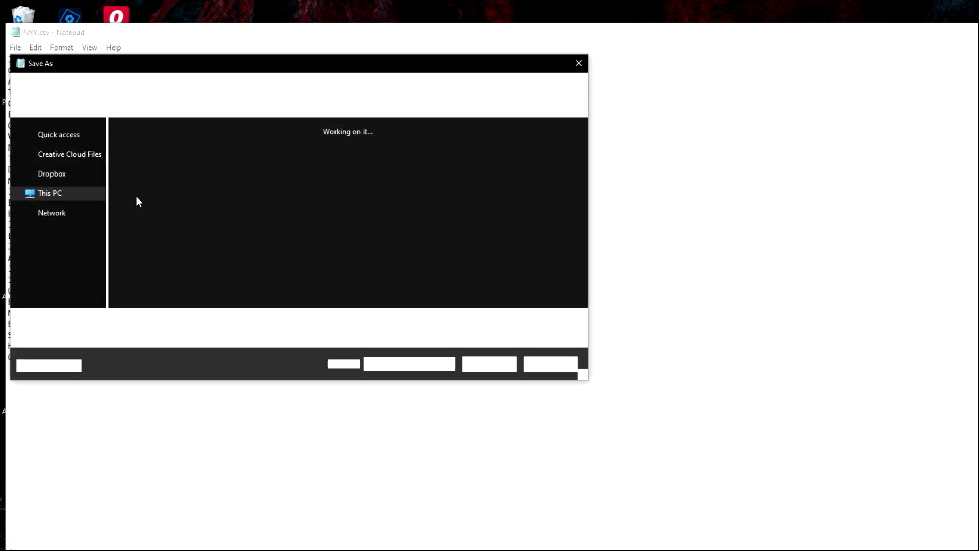
click(151, 324)
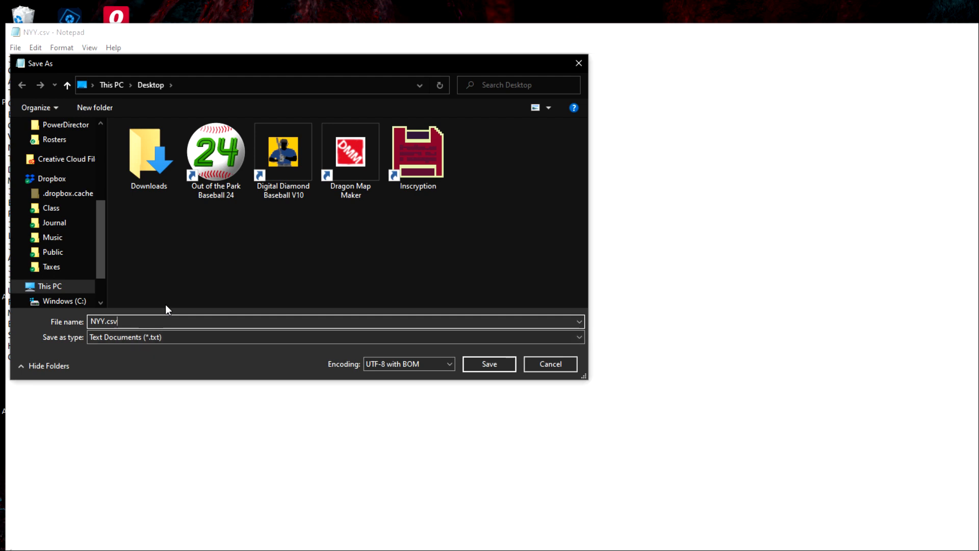
key(BackSpace)
key(BackSpace)
key(BackSpace)
key(BackSpace)
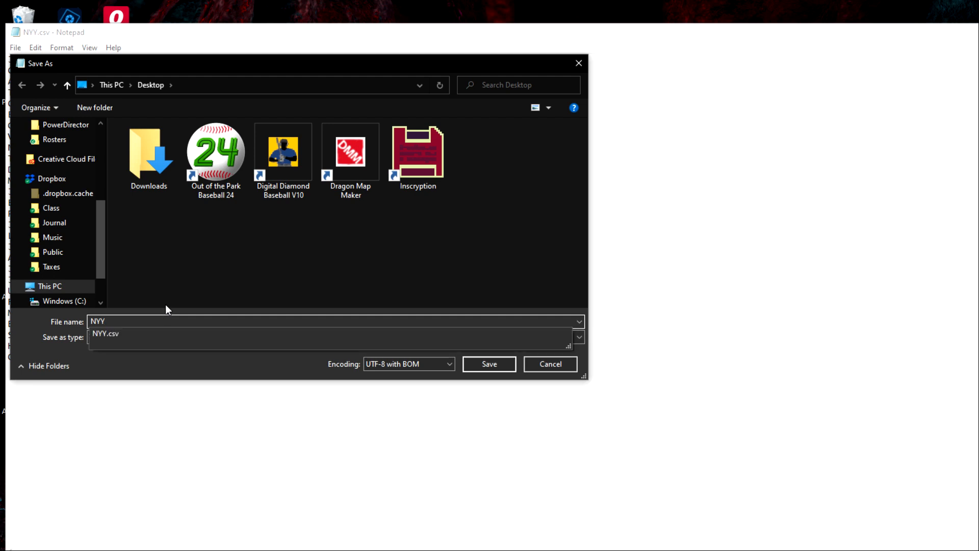
click(223, 371)
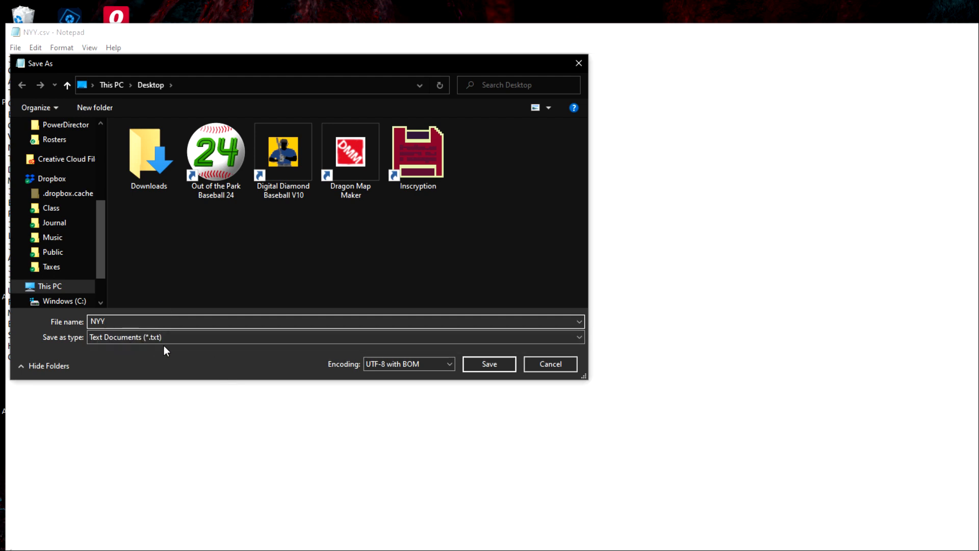
click(492, 363)
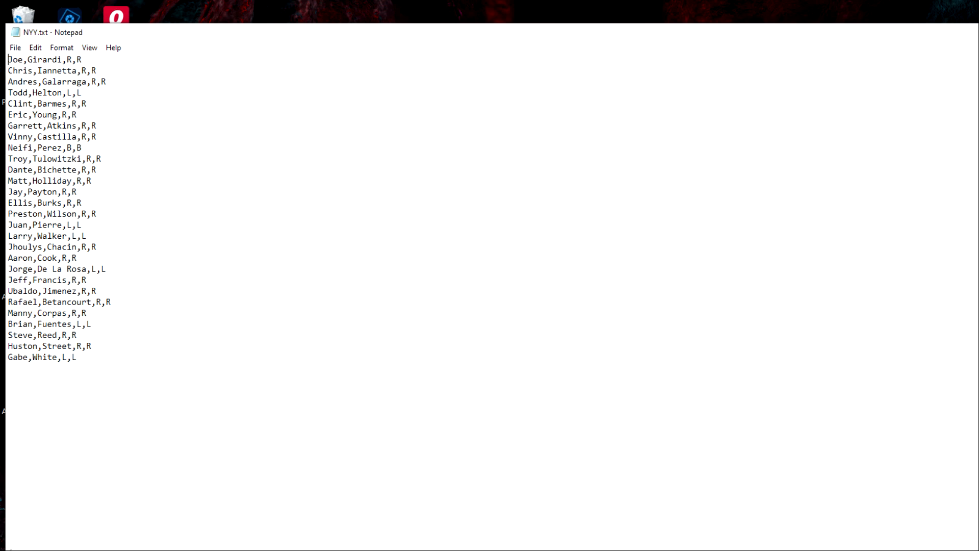
key(alt+F4)
Launch BallScore and, in a new roster, open the import from a text file
double_click(24, 515)
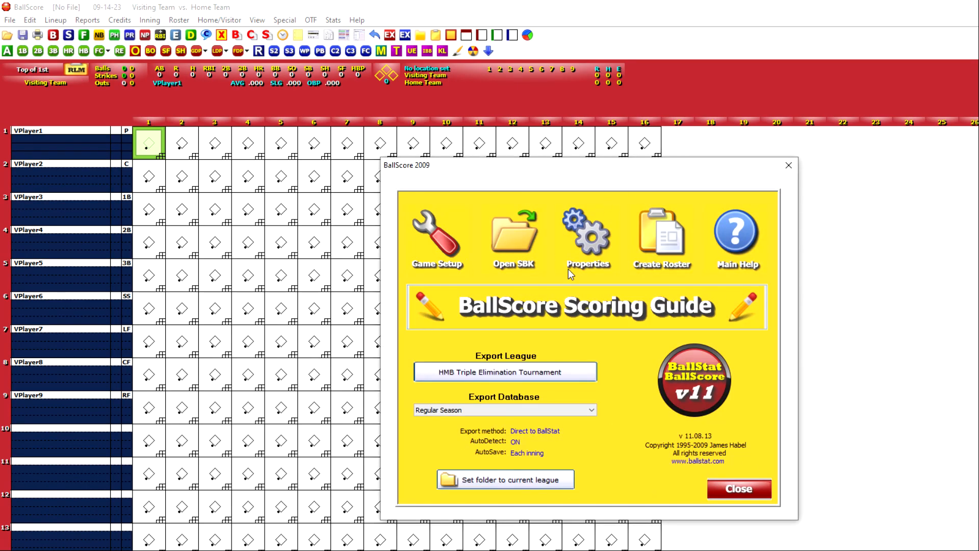
click(666, 241)
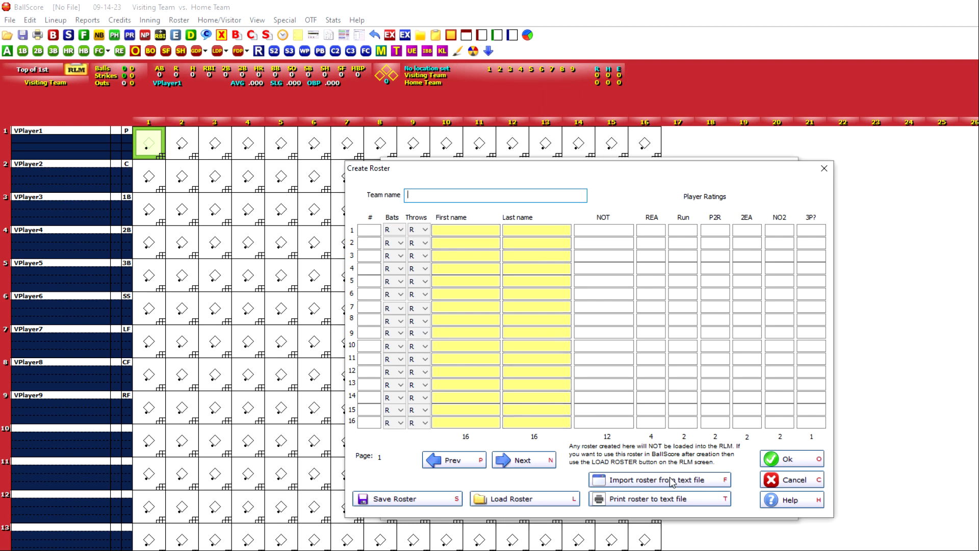
click(645, 484)
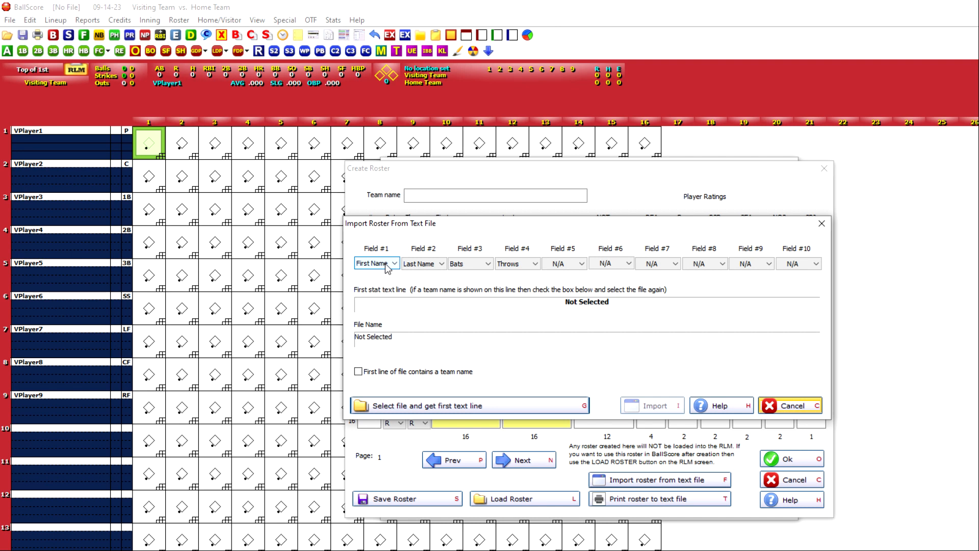
Check the column assignments for the roster import and the choices offered for Field #1 and Field #2
key(Tab)
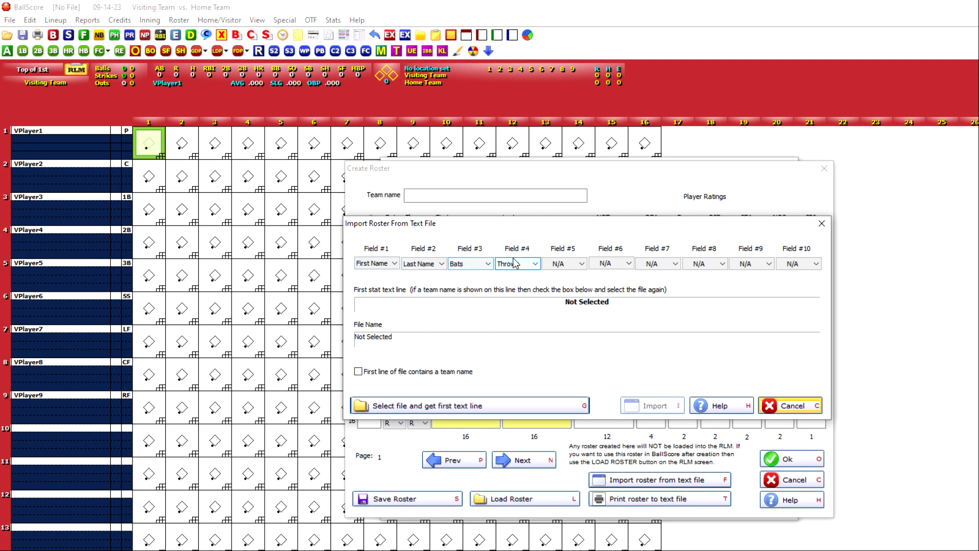
click(388, 265)
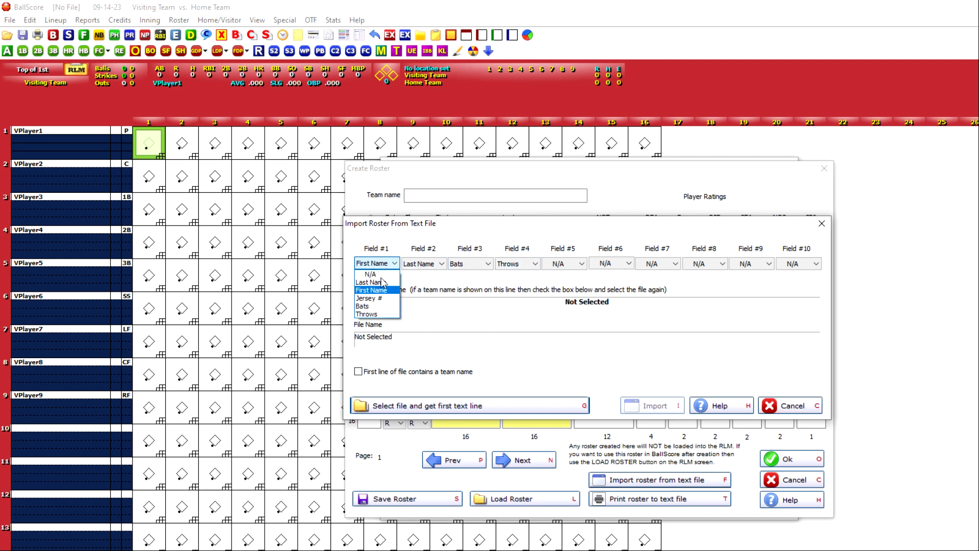
click(431, 266)
click(431, 265)
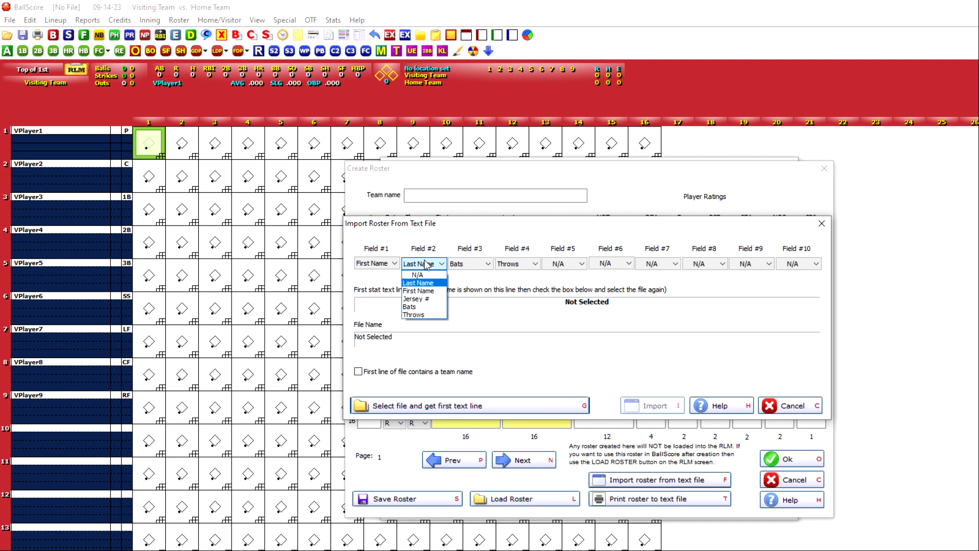
click(431, 290)
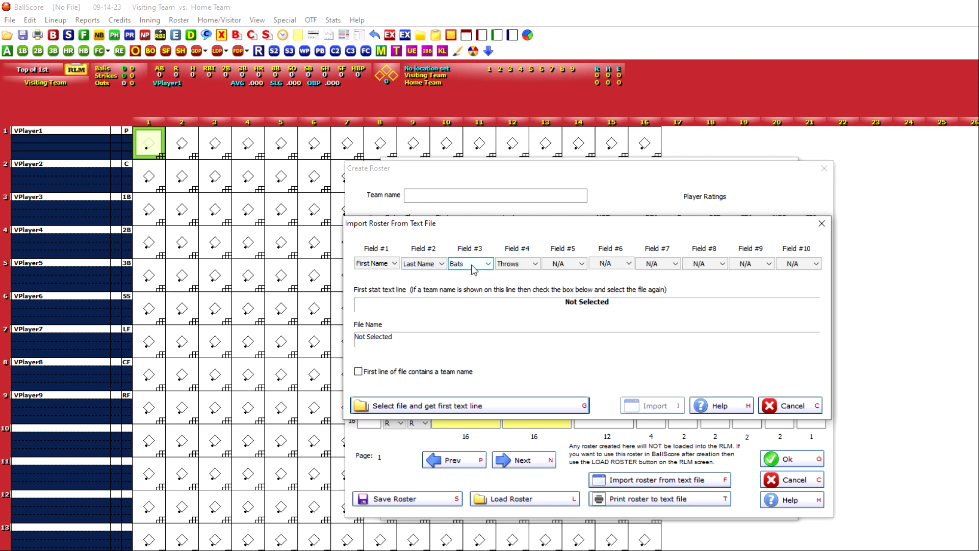
Keep Field #5 at N/A and import the roster from NYY.txt on the Desktop
click(573, 264)
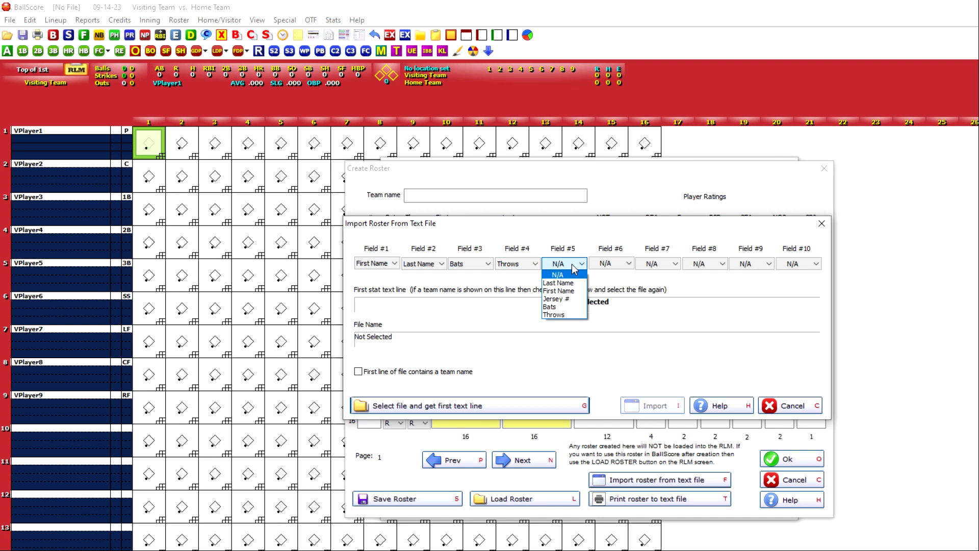
click(619, 277)
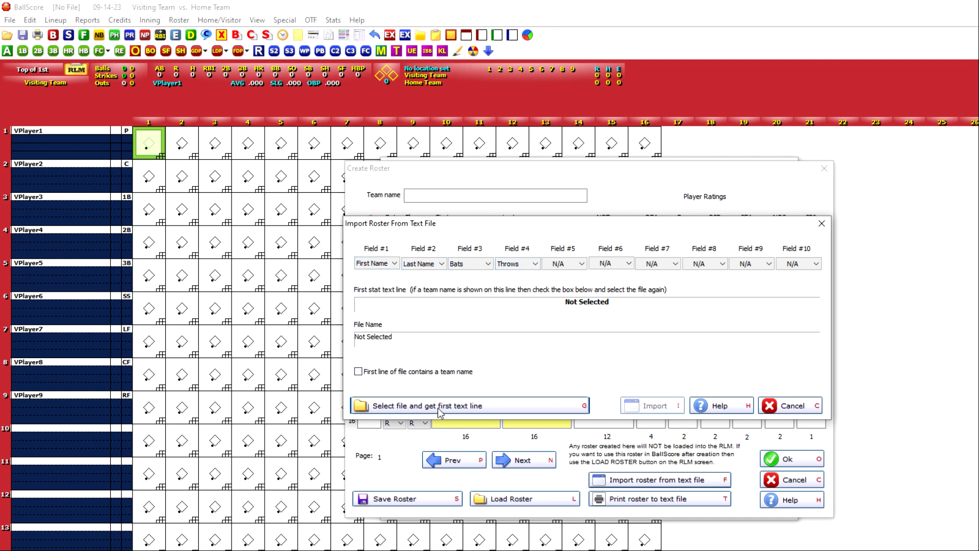
click(457, 406)
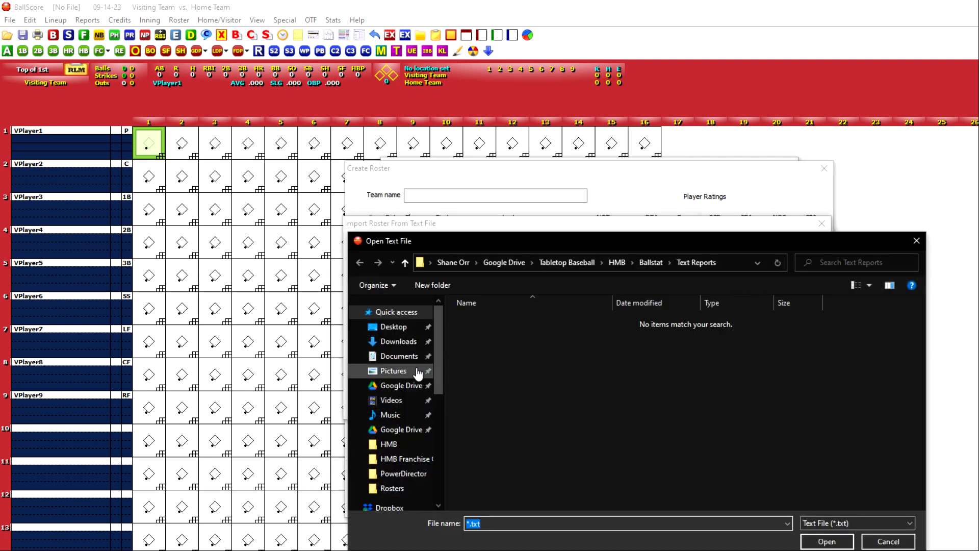
click(393, 326)
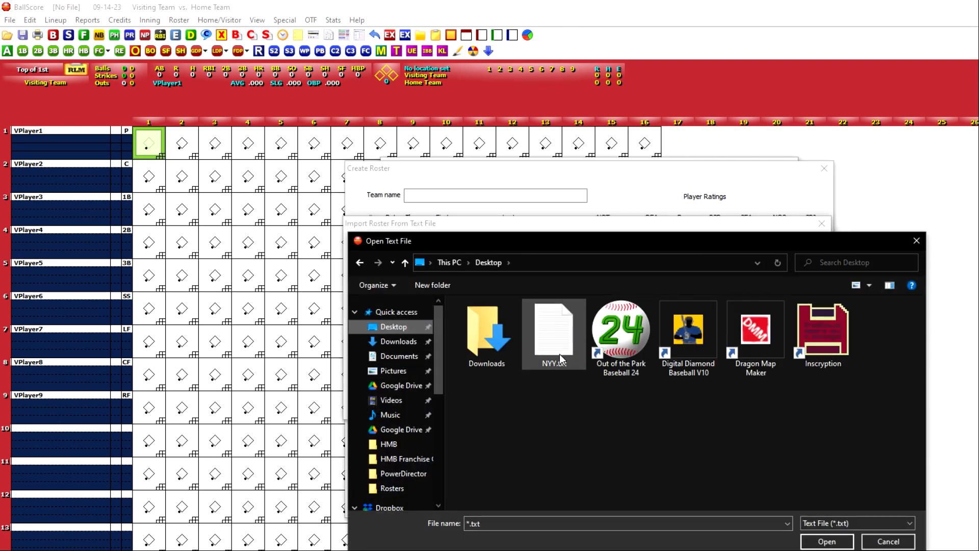
click(549, 348)
click(826, 541)
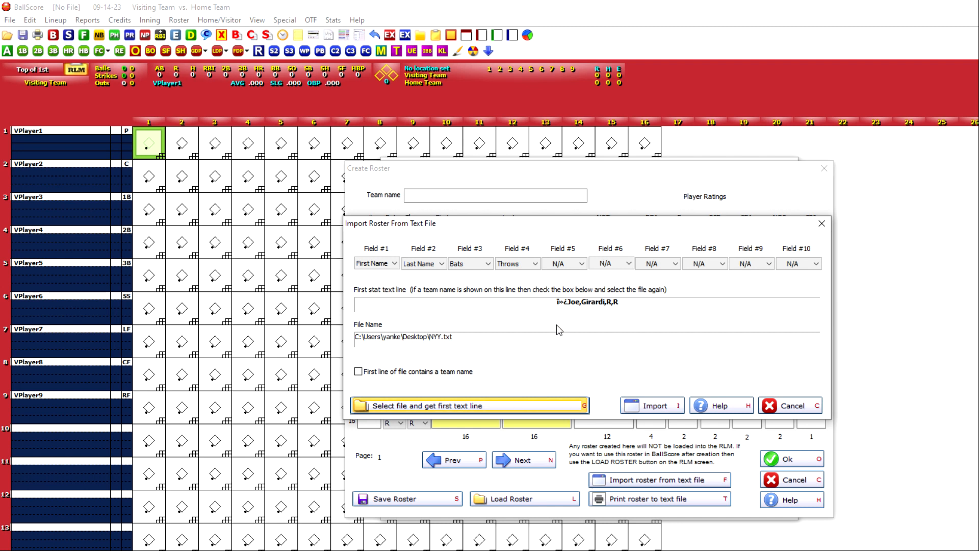
click(655, 407)
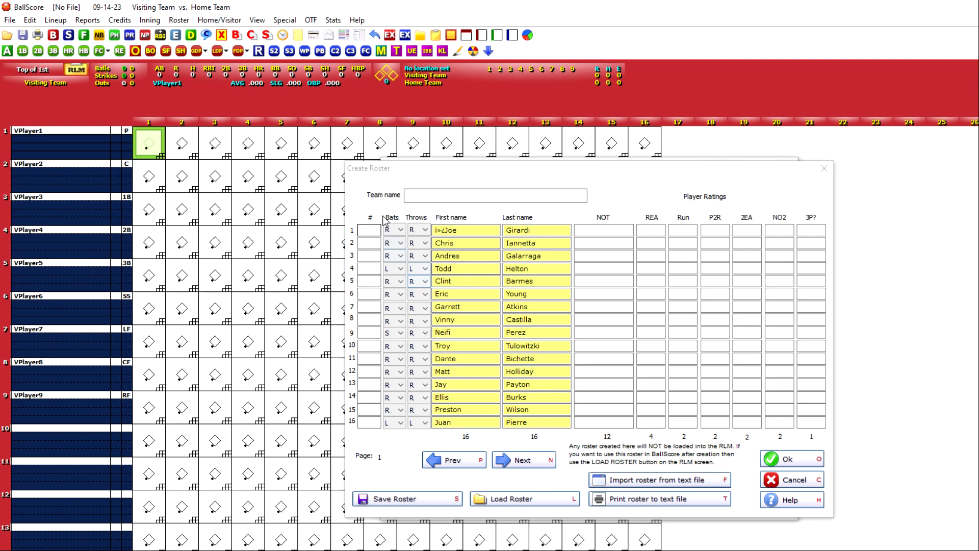
Remove the stray characters from the first player's first name and set the team name to Colorado Rockies
click(444, 230)
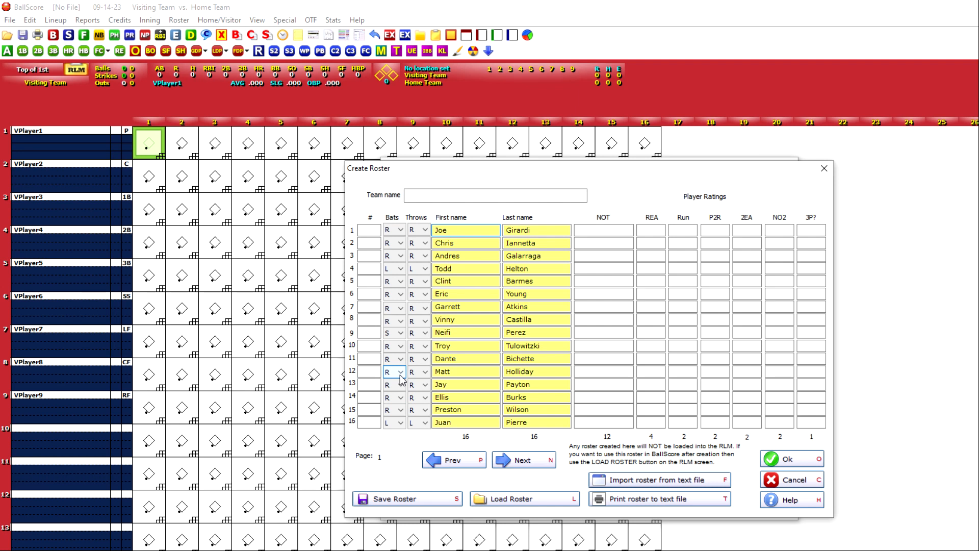
click(421, 196)
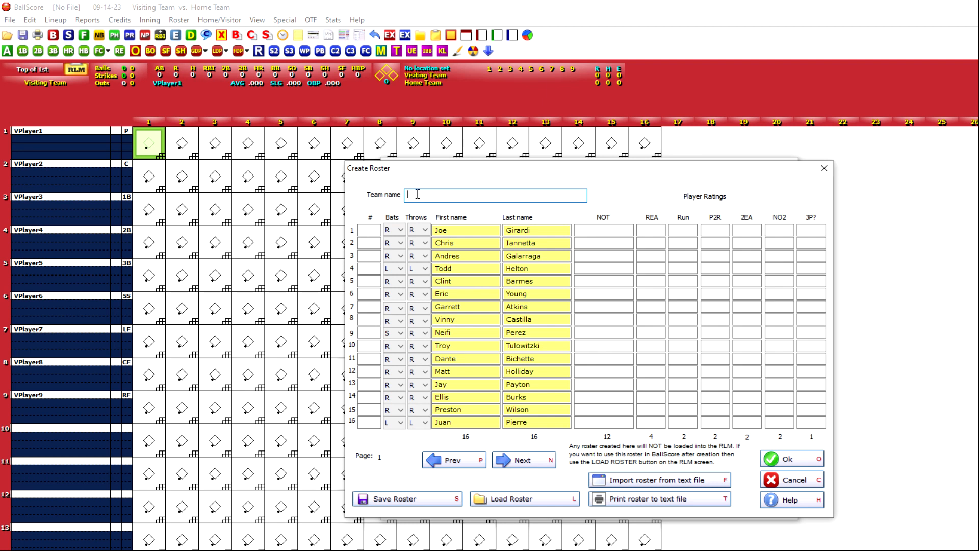
text(New York Yane)
key(BackSpace)
key(BackSpace)
key(BackSpace)
key(BackSpace)
key(BackSpace)
key(BackSpace)
key(BackSpace)
key(BackSpace)
key(BackSpace)
text(Coloor)
key(BackSpace)
key(BackSpace)
key(BackSpace)
key(BackSpace)
key(BackSpace)
key(BackSpace)
key(BackSpace)
text(Colorado Rockies)
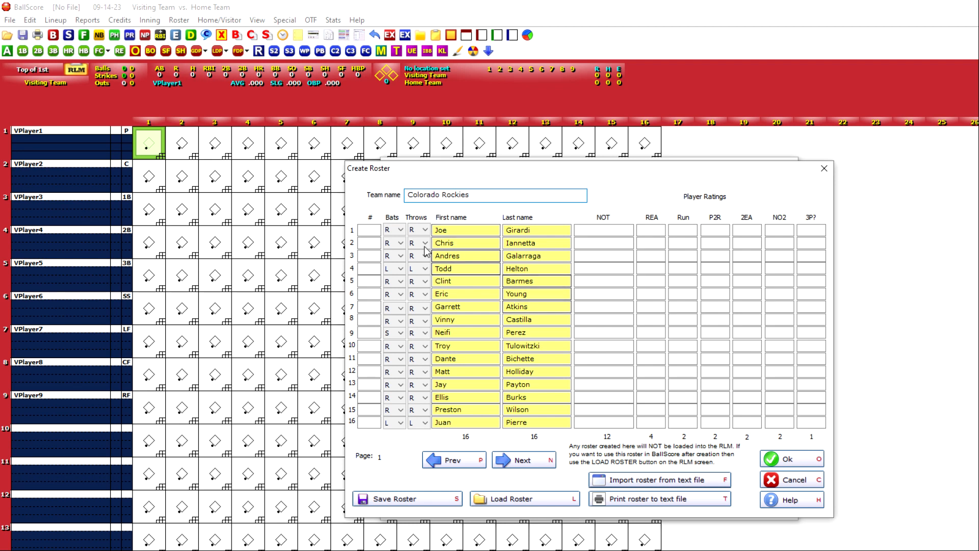
Review both pages of the roster and close it, saving it as ROCKIES in the Rosters folder
click(536, 461)
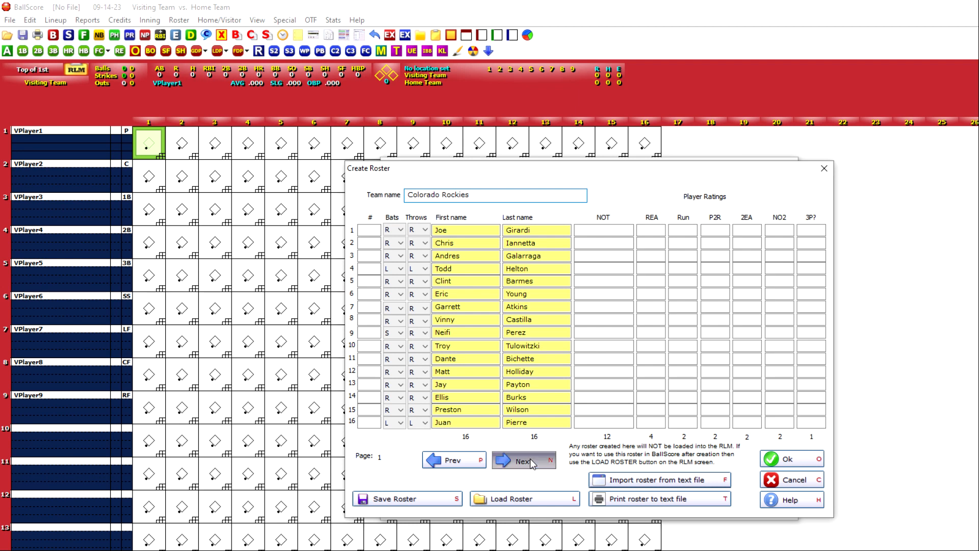
click(453, 461)
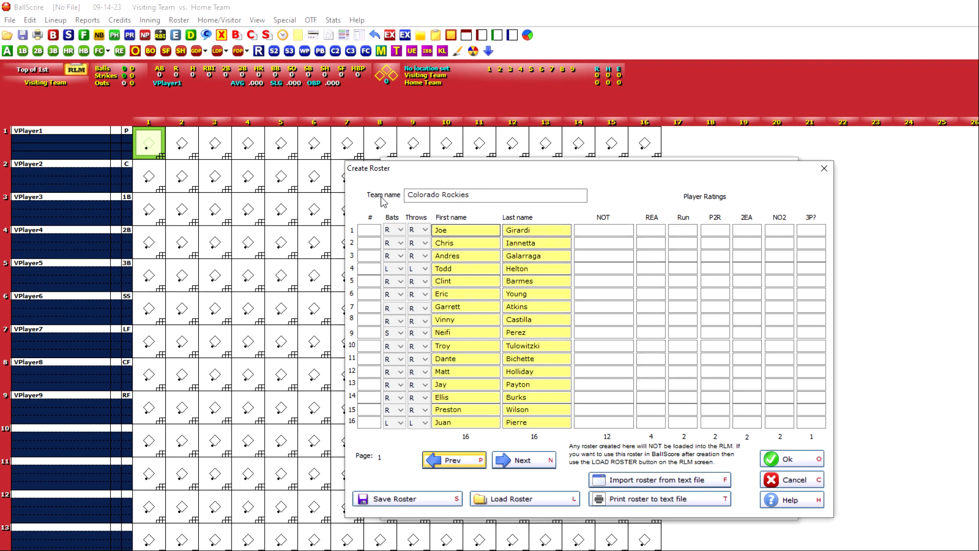
click(534, 465)
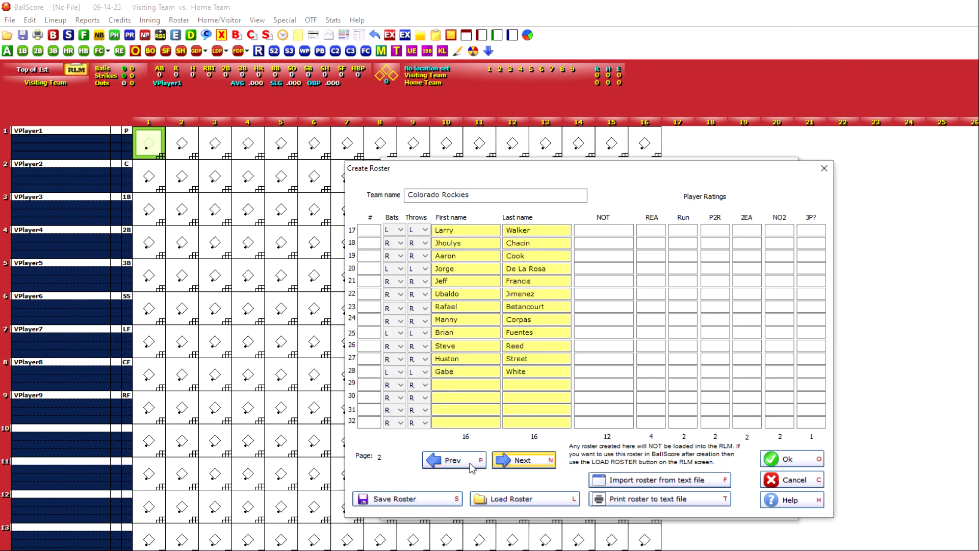
click(460, 466)
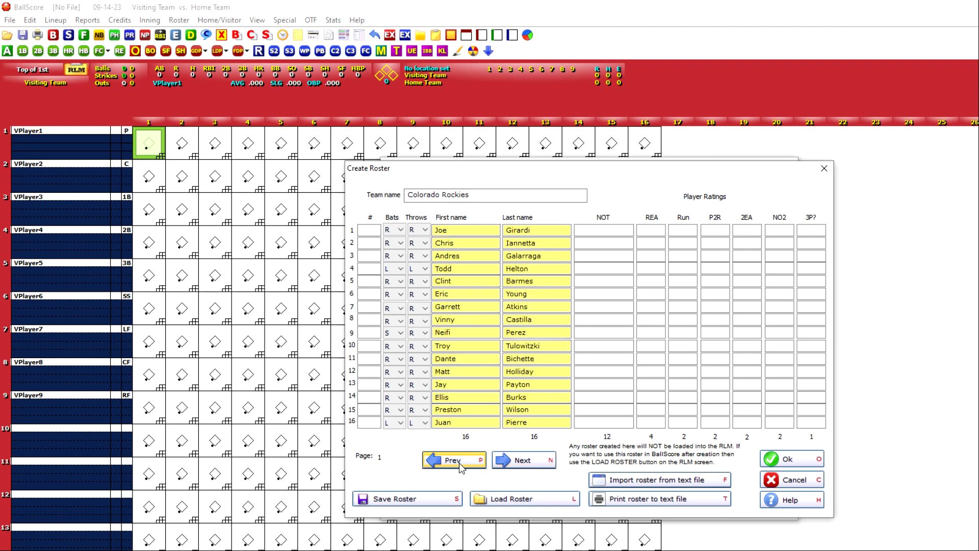
click(789, 459)
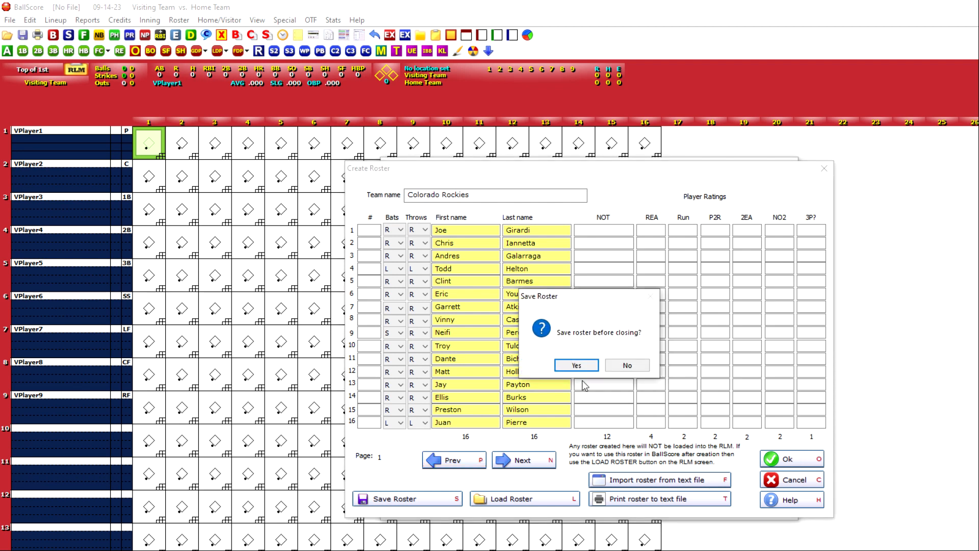
click(577, 364)
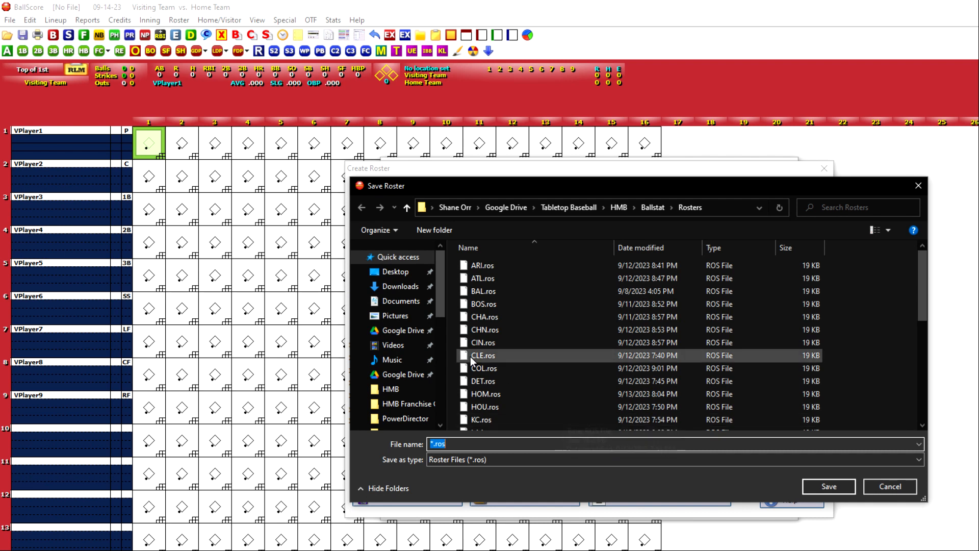
text(ROCKIES)
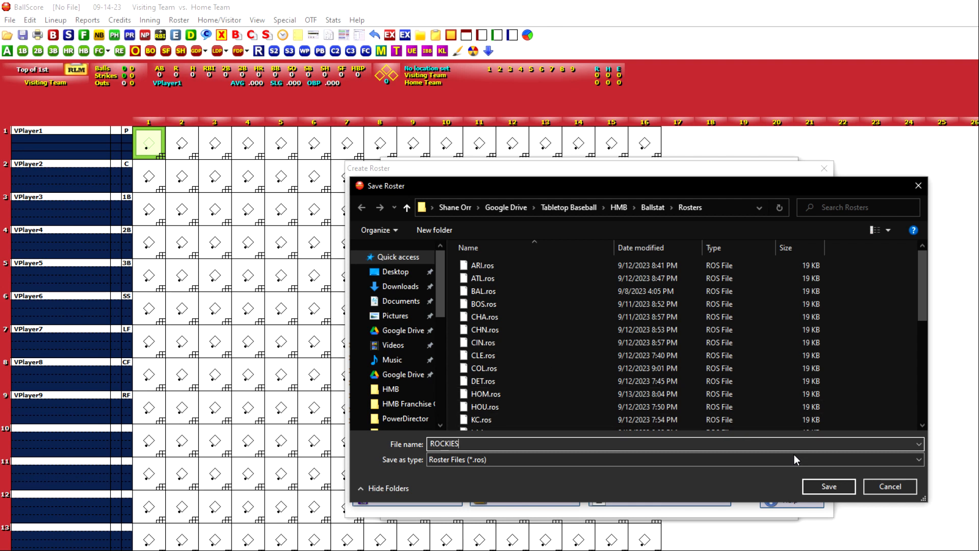
click(830, 486)
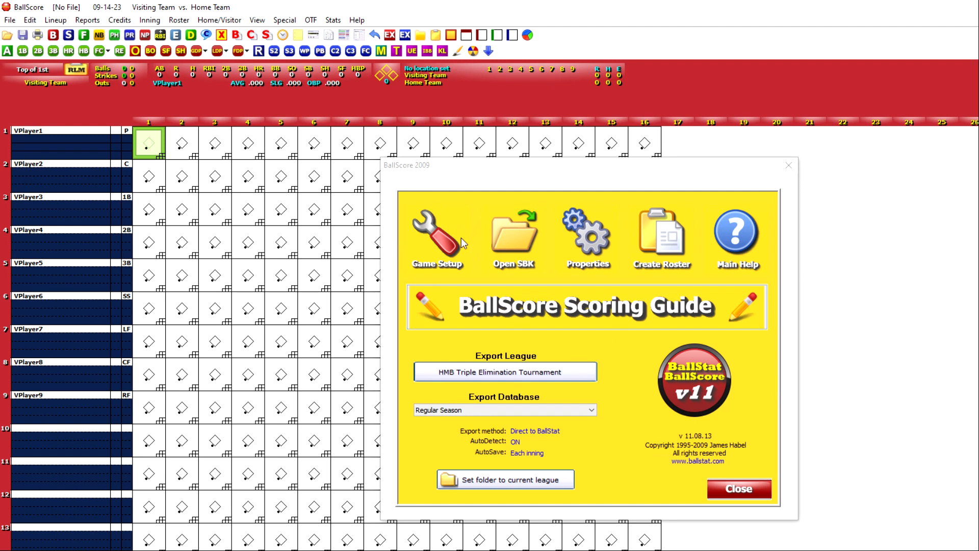
Set up a new game dated Jun 10, 2022, discarding the current scorebook
click(447, 246)
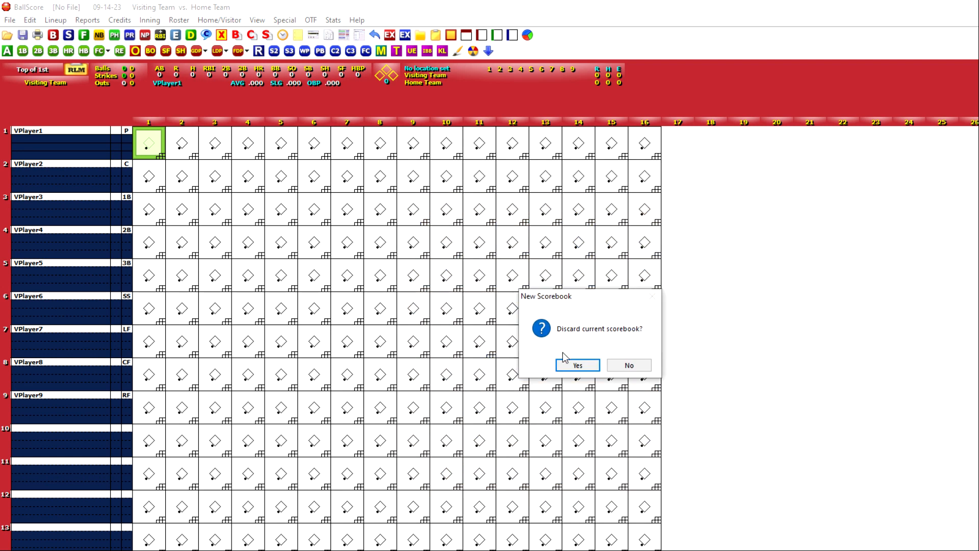
click(580, 366)
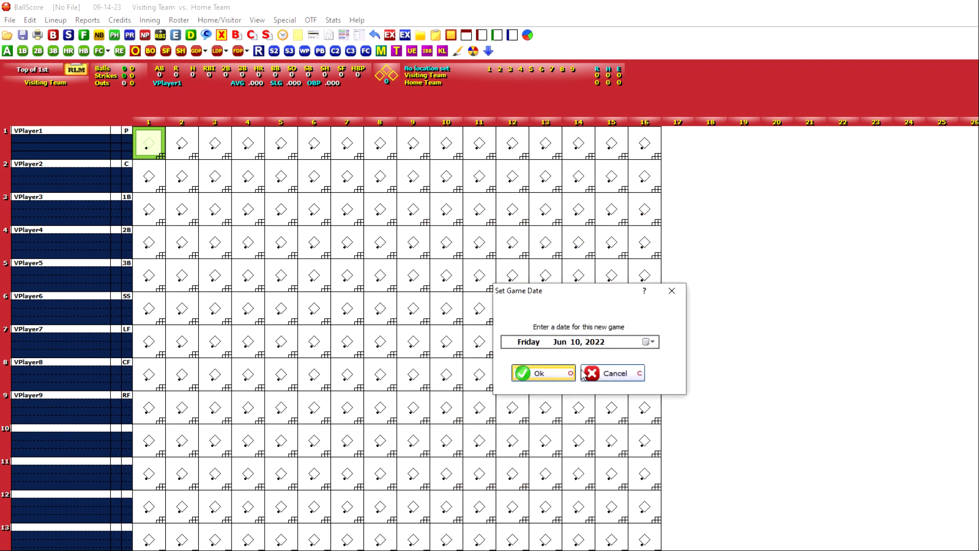
click(539, 375)
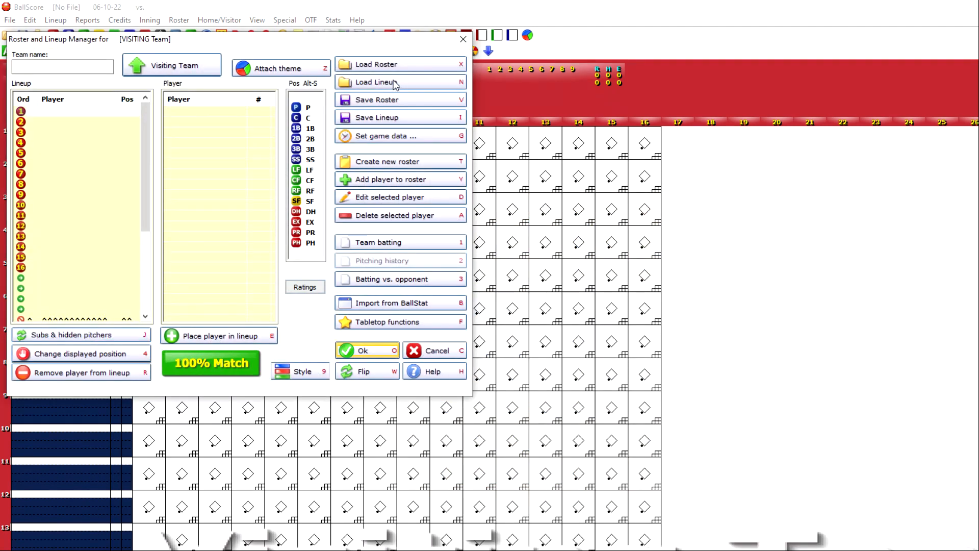
Load the ROCKIES.ros roster for the visiting team
click(406, 66)
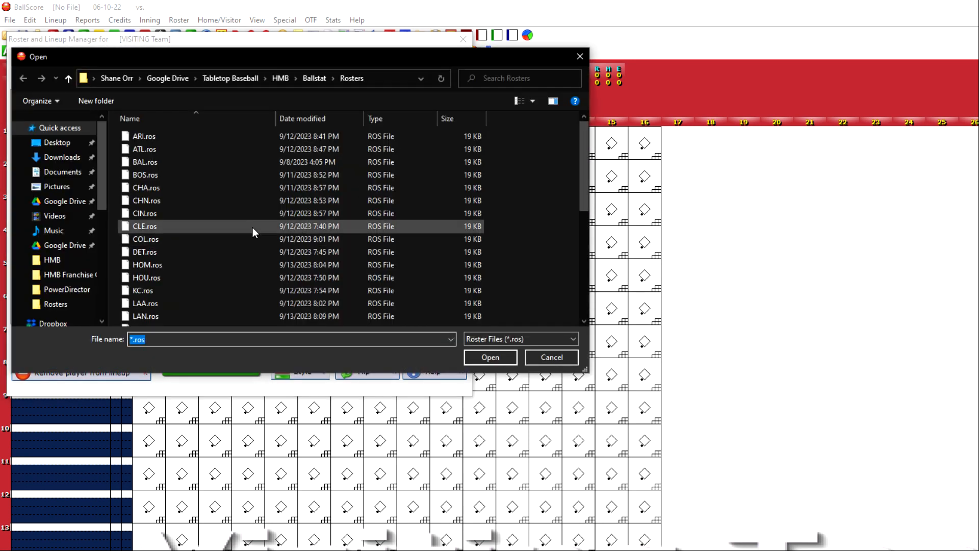
scroll(250, 228, down, 6)
click(156, 203)
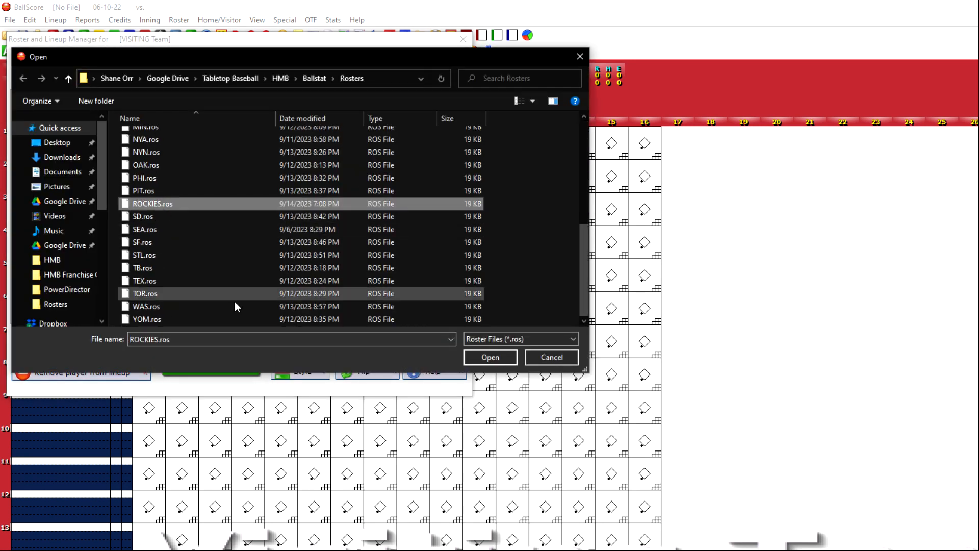
click(486, 357)
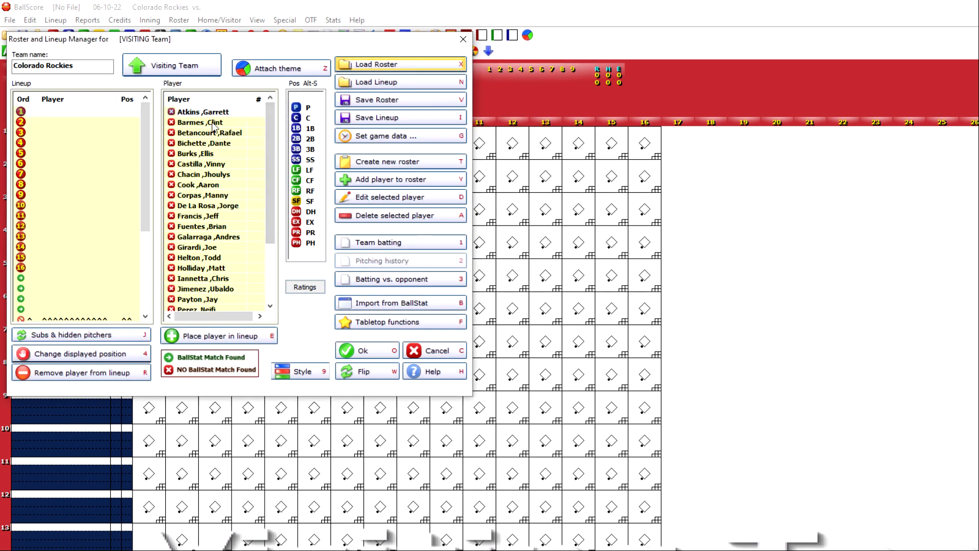
Look through the visiting team's player list to check the imported players and their BallStat match markers
click(214, 123)
click(214, 134)
click(208, 166)
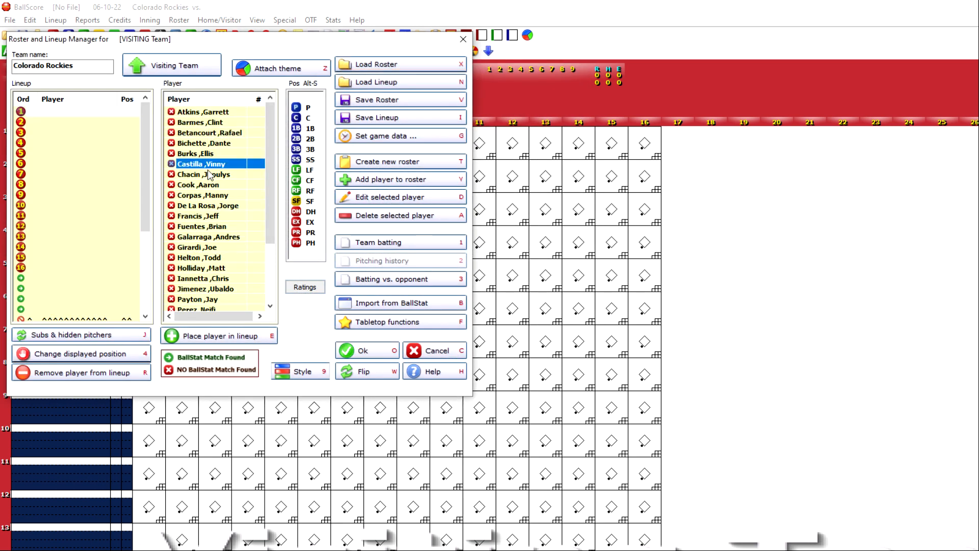
click(210, 216)
scroll(210, 217, down, 3)
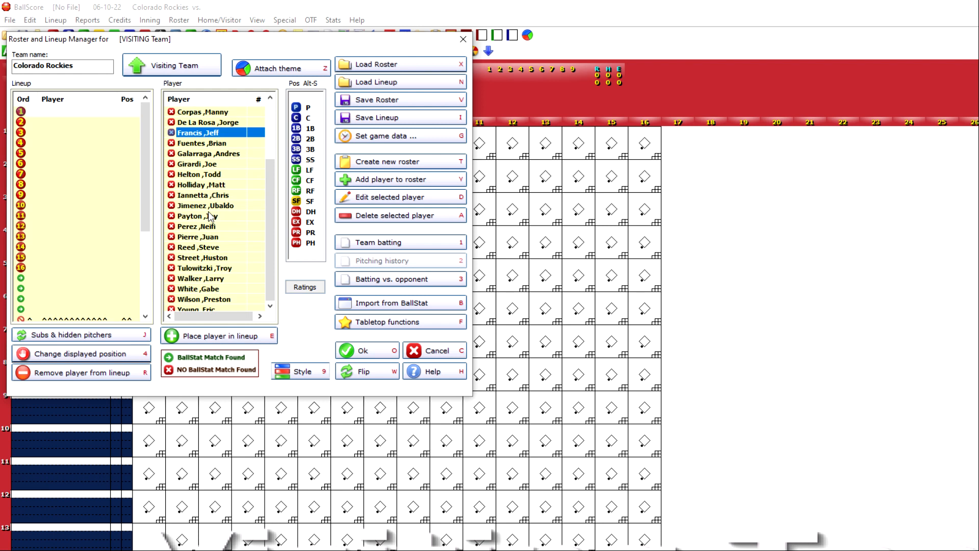
scroll(211, 217, up, 3)
click(211, 112)
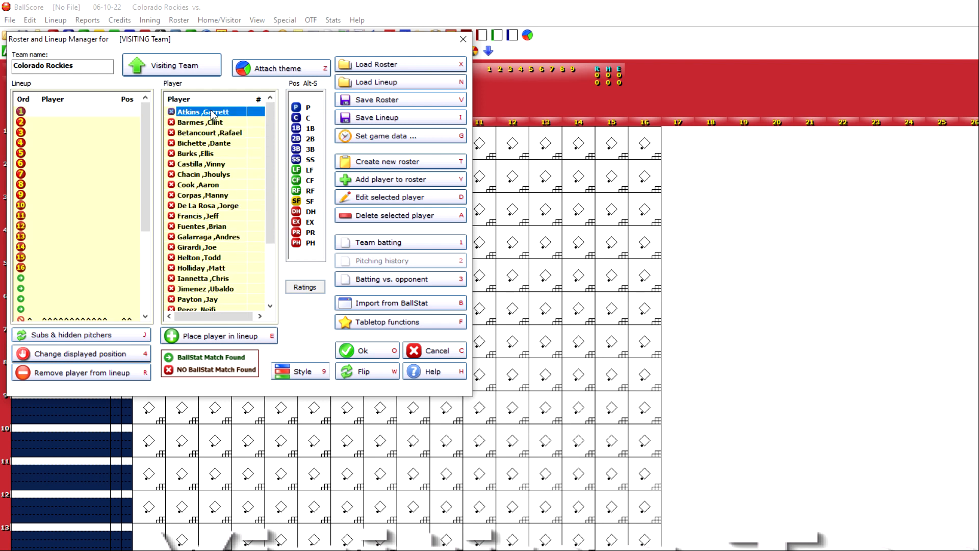
click(202, 143)
click(217, 217)
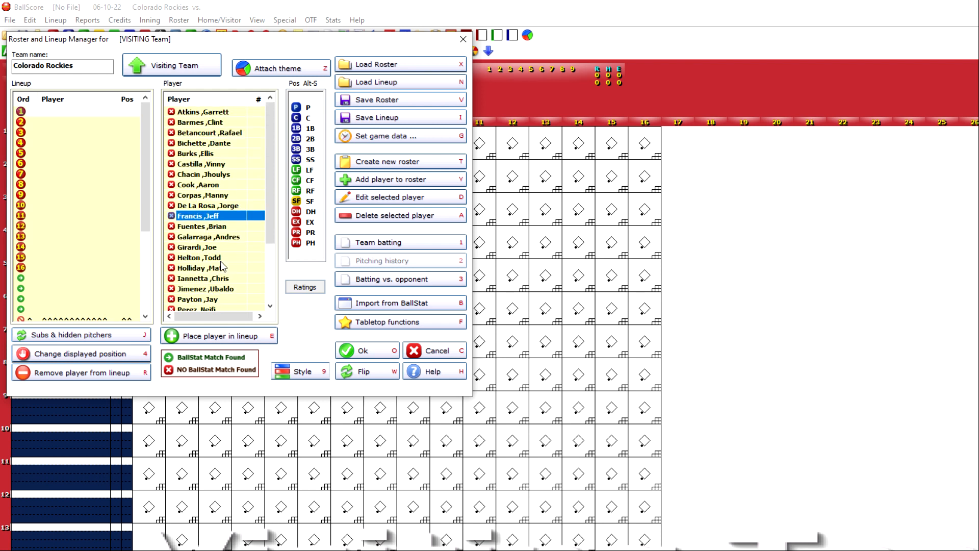